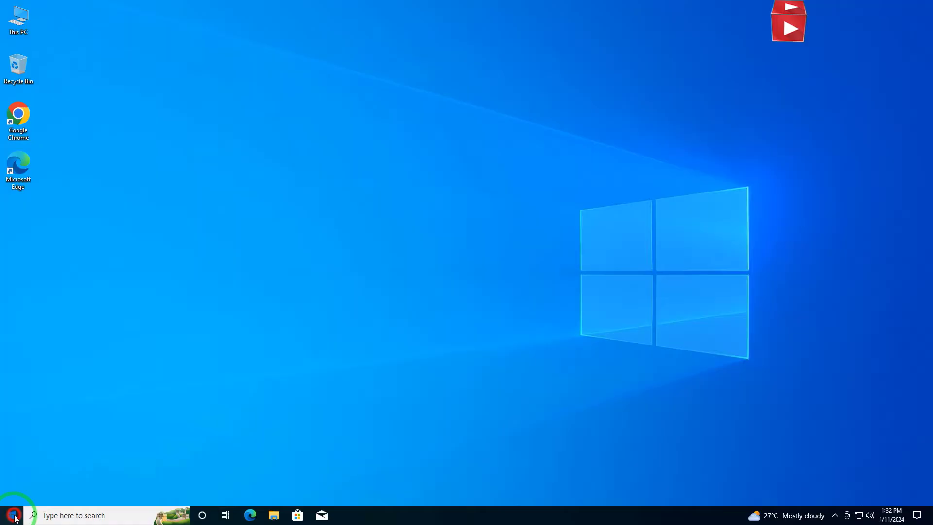
- Open the Run dialog from the Start button's right-click menu and enter 'regedit'
{"action": "left_click", "coordinate": [13, 516]}
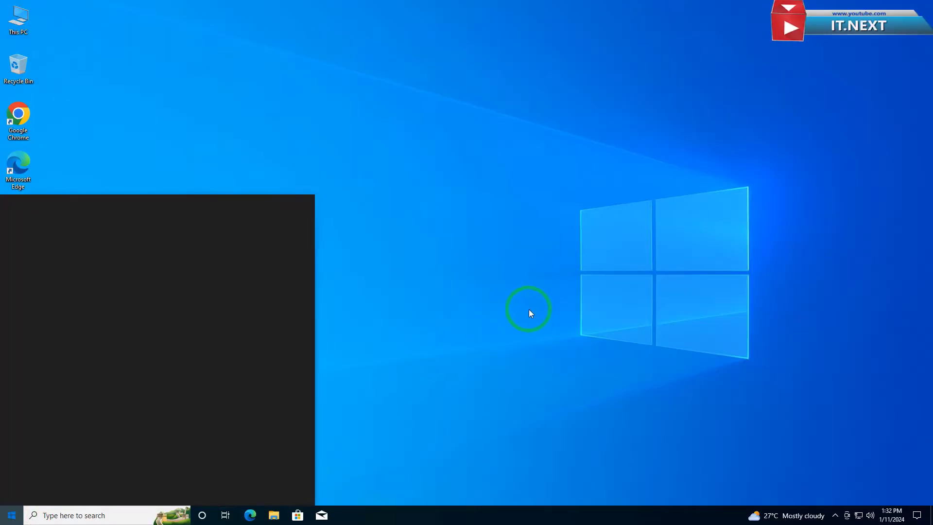
{"action": "left_click", "coordinate": [531, 313]}
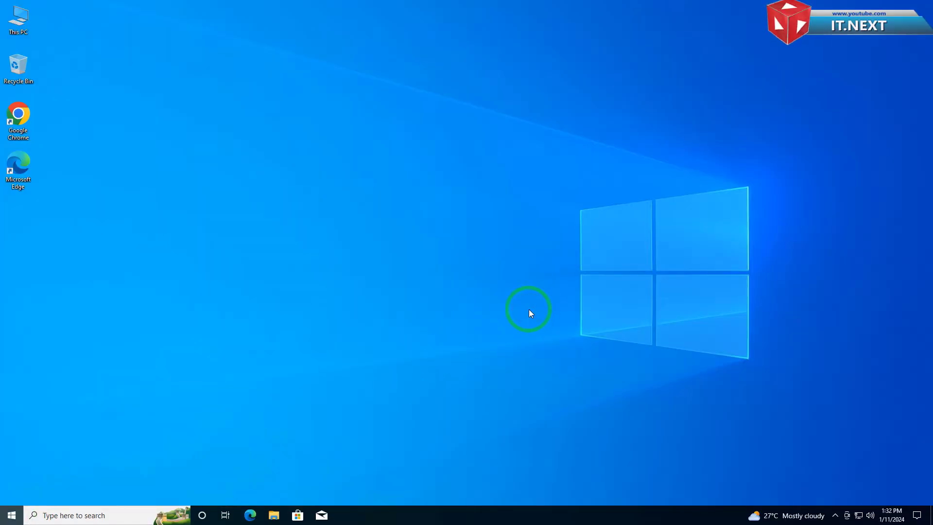
{"action": "right_click", "coordinate": [486, 253]}
{"action": "left_click", "coordinate": [509, 284]}
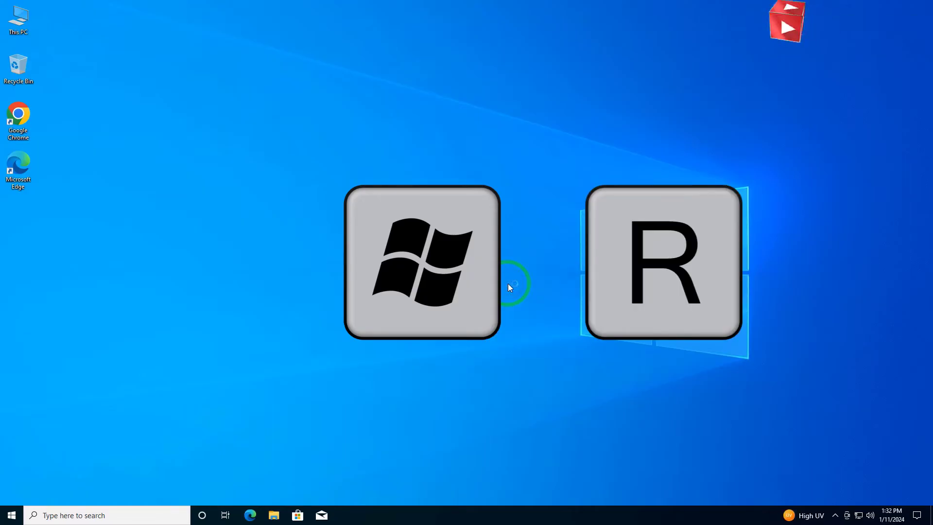
{"action": "right_click", "coordinate": [13, 519]}
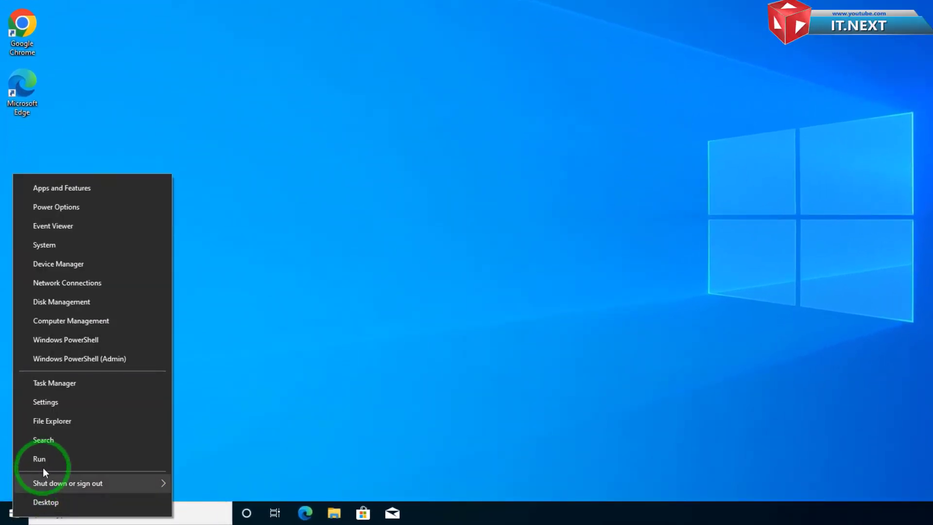
{"action": "left_click", "coordinate": [117, 459]}
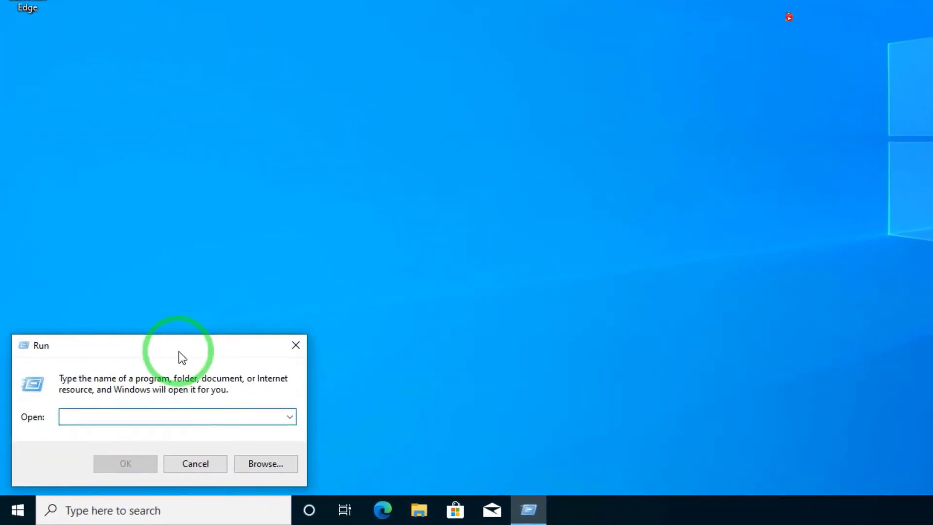
{"action": "type", "text": "regedit"}
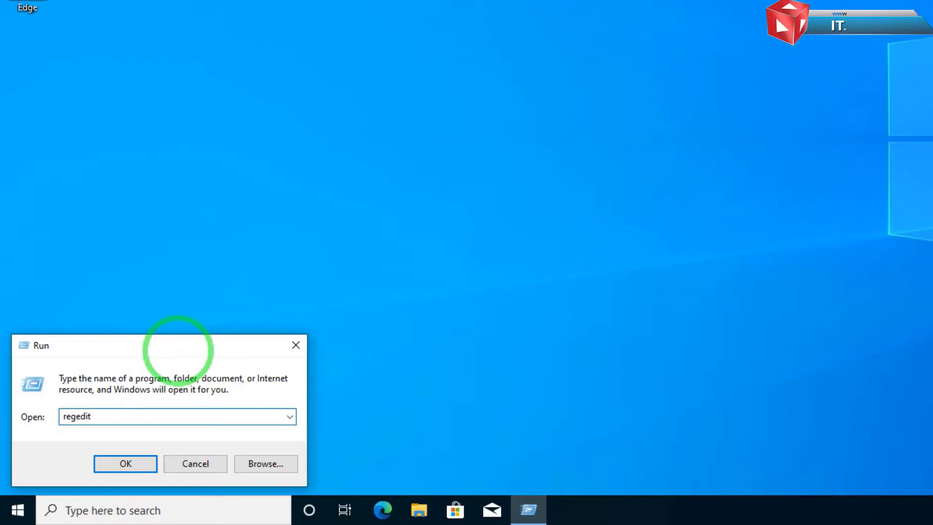
- Launch Registry Editor, approve the permission prompt, and expand HKEY_LOCAL_MACHINE
{"action": "key", "text": "Return"}
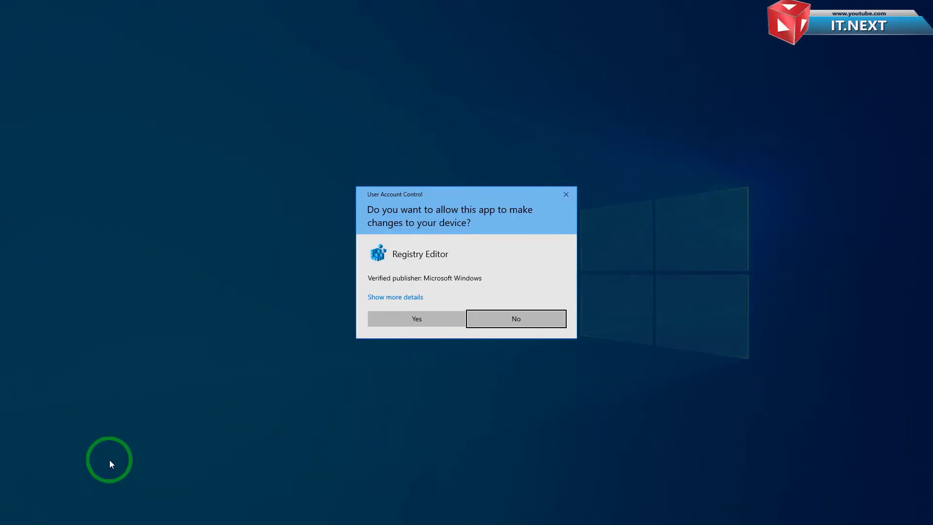
{"action": "left_click", "coordinate": [411, 319]}
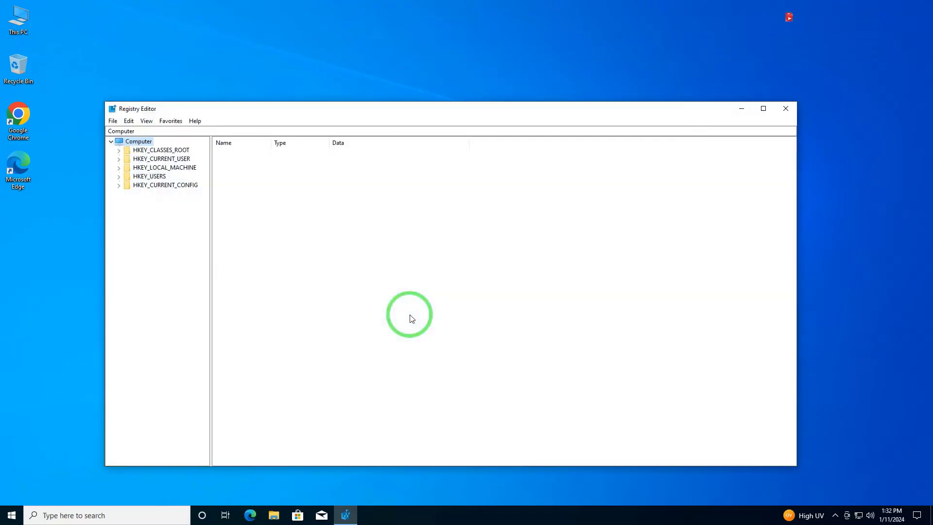
{"action": "left_click", "coordinate": [126, 167]}
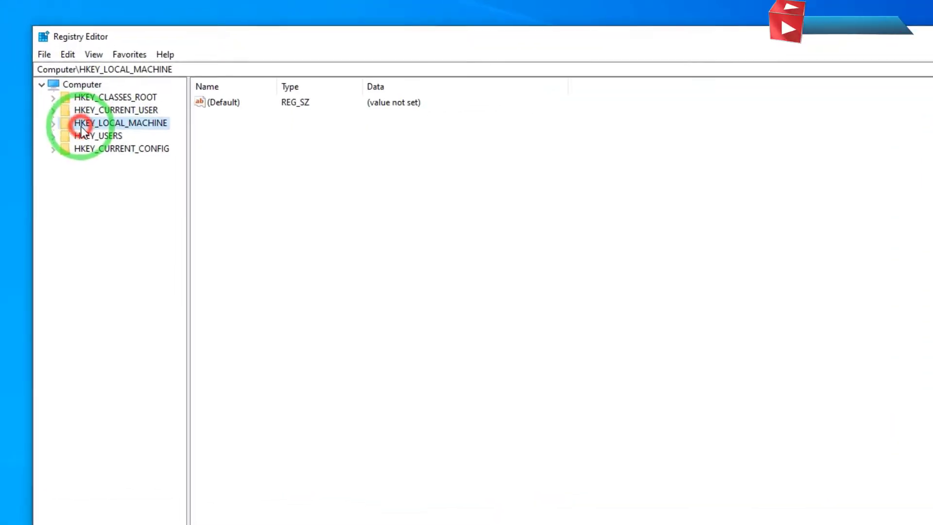
{"action": "left_click", "coordinate": [49, 120]}
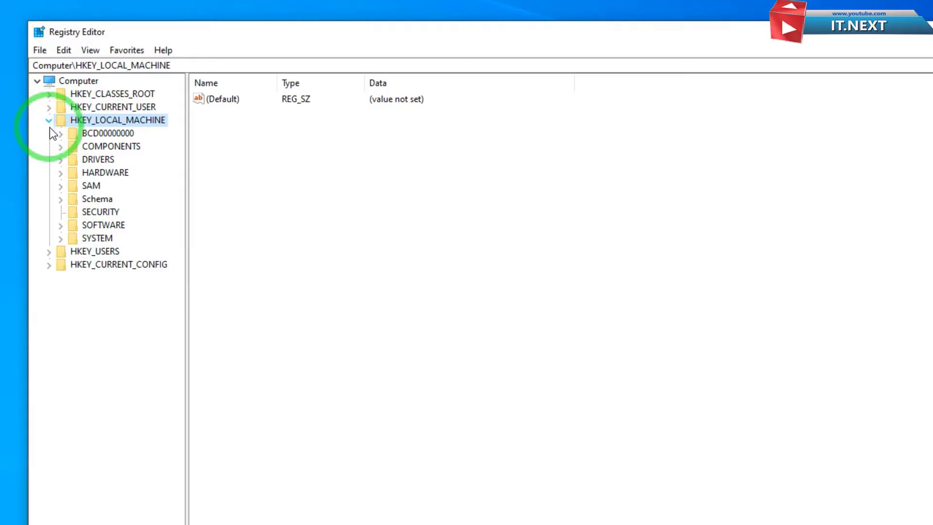
- Expand SOFTWARE > Policies > Microsoft and select the Windows key
{"action": "left_click", "coordinate": [56, 226]}
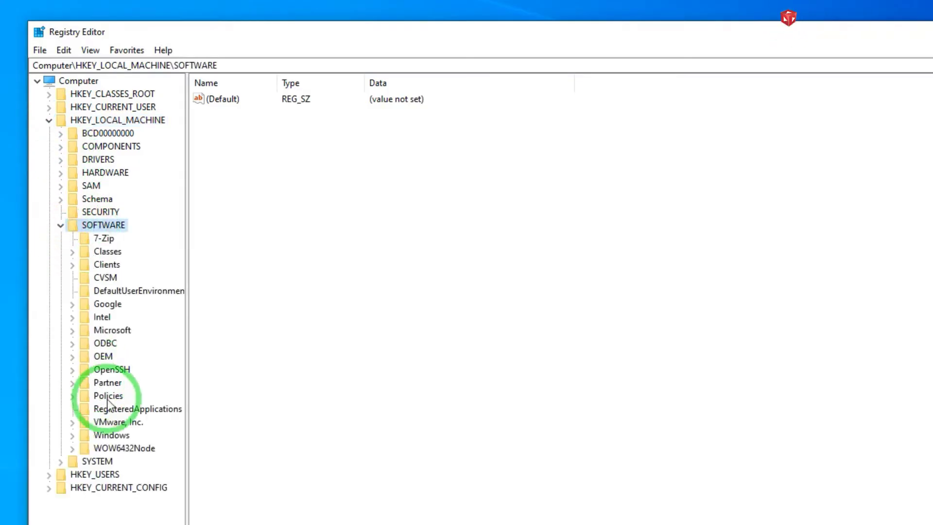
{"action": "left_click", "coordinate": [73, 397]}
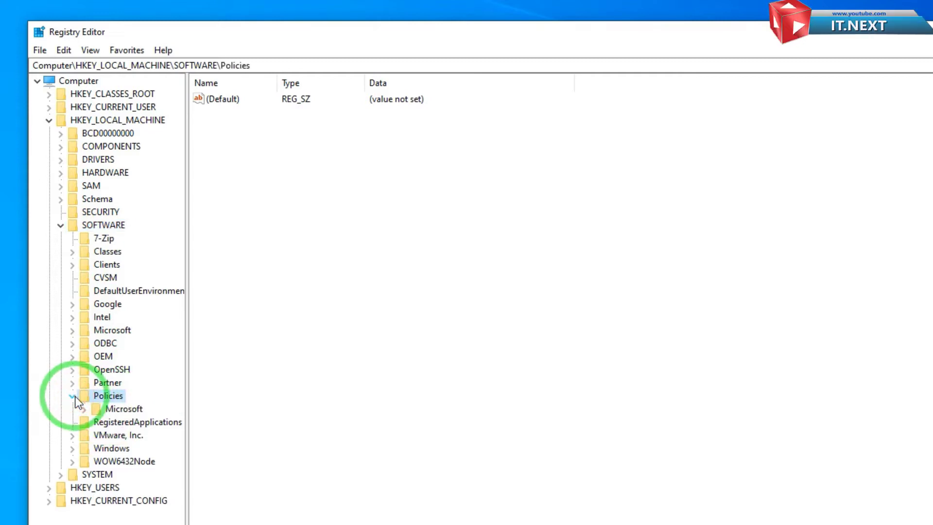
{"action": "left_click", "coordinate": [108, 411]}
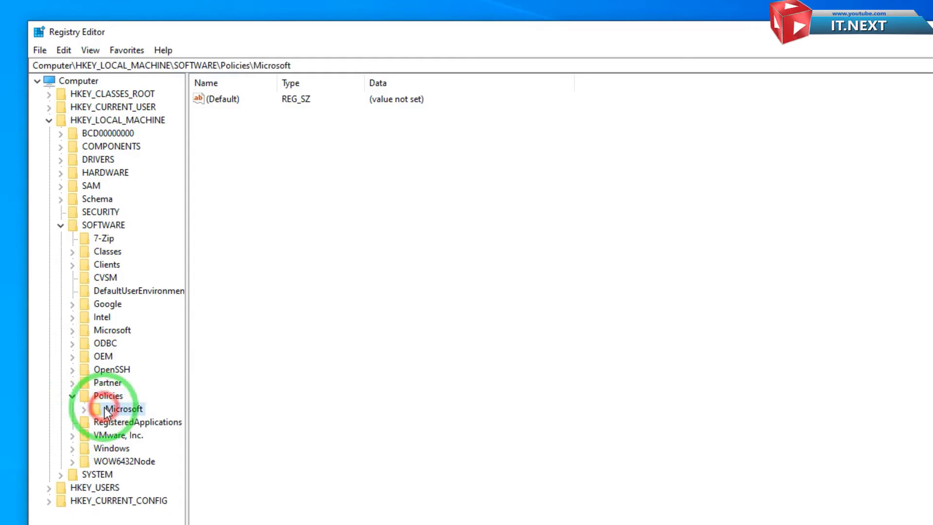
{"action": "left_click", "coordinate": [88, 409]}
{"action": "left_click", "coordinate": [124, 474]}
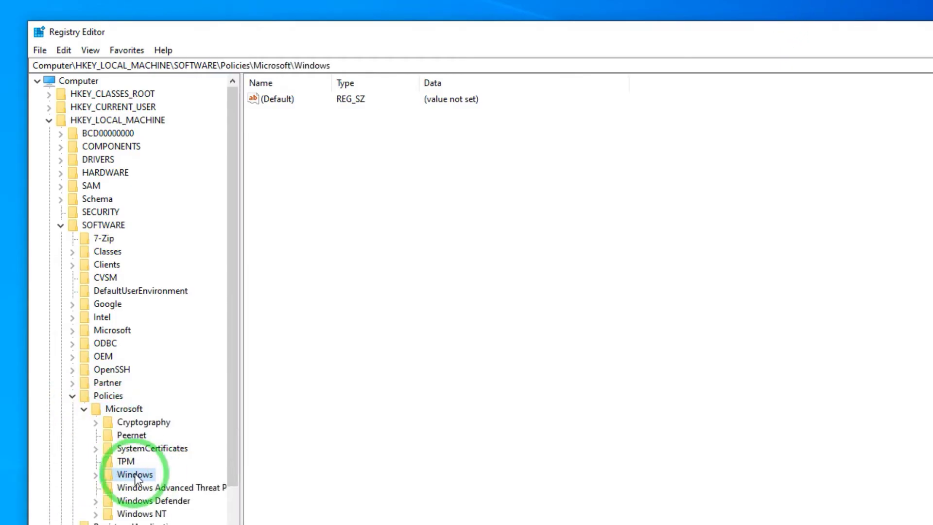
- Create a new key named 'Windows Update' under Policies\Microsoft\Windows
{"action": "right_click", "coordinate": [115, 424]}
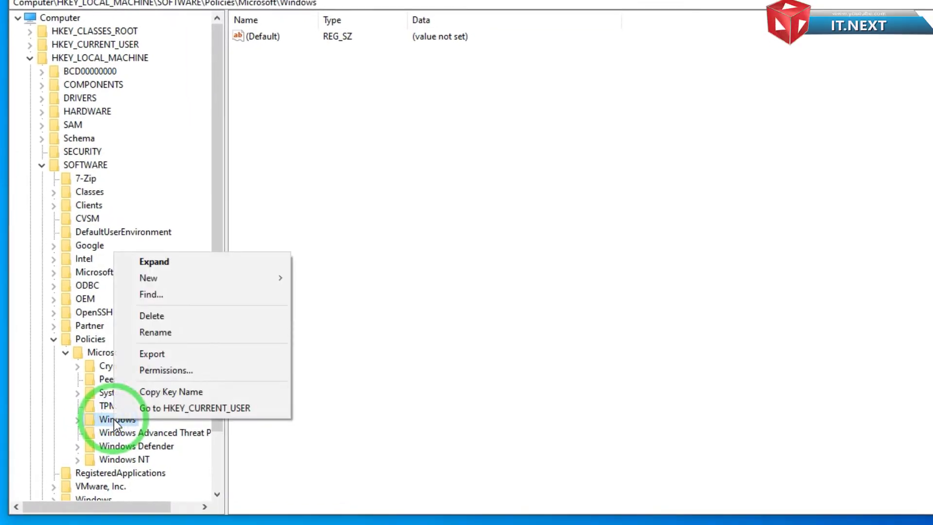
{"action": "left_click", "coordinate": [240, 281]}
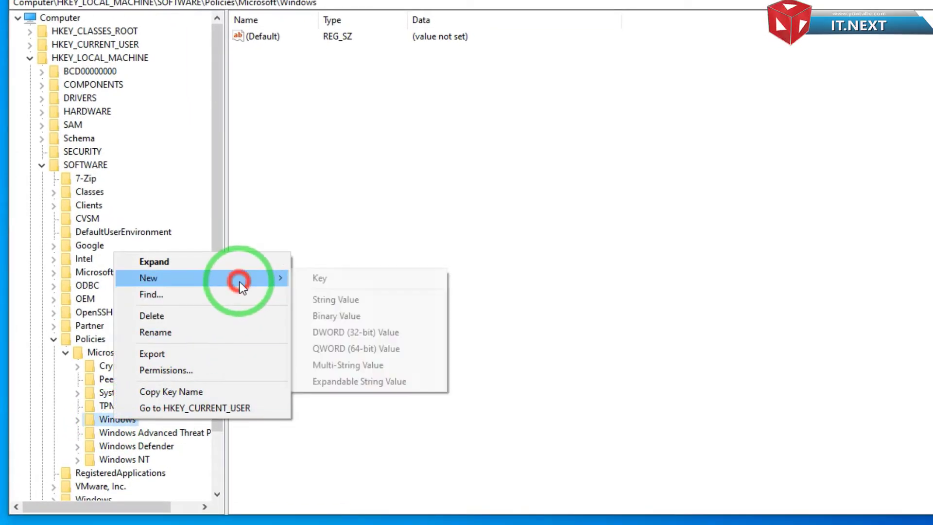
{"action": "left_click", "coordinate": [362, 279]}
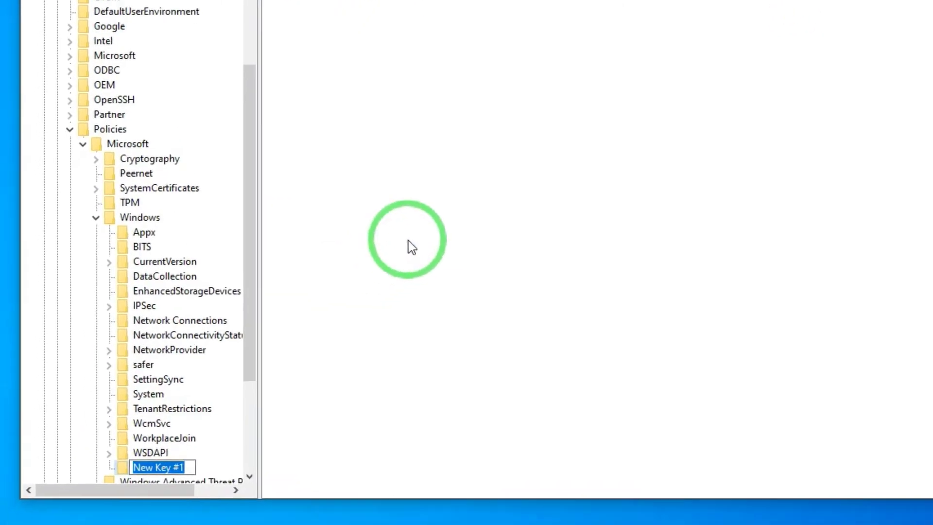
{"action": "type", "text": "Windows Update"}
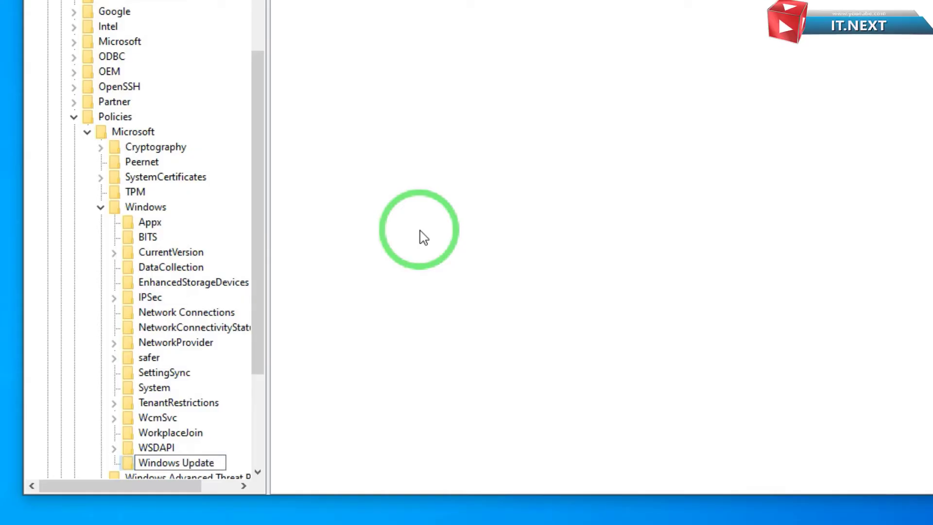
{"action": "scroll", "coordinate": [197, 361], "scroll_direction": "down", "scroll_amount": 2}
{"action": "left_click", "coordinate": [197, 361]}
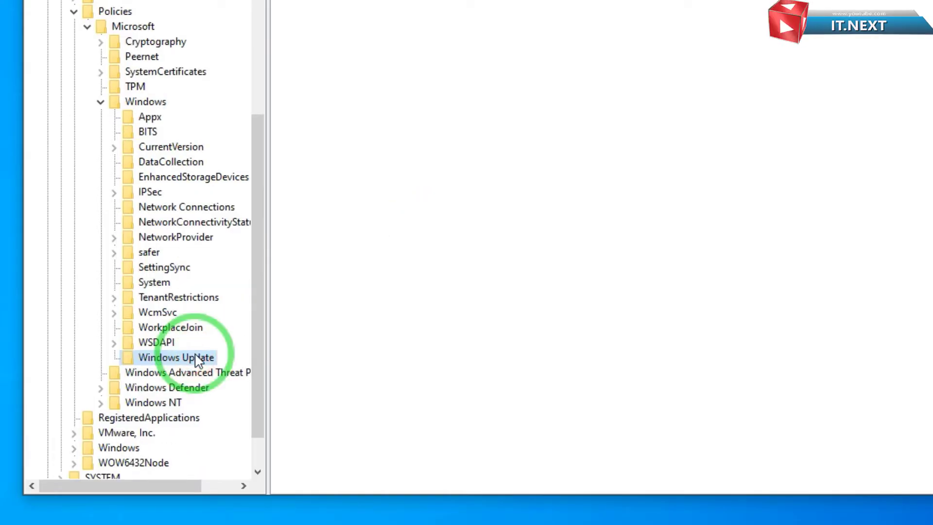
- Add a new subkey named 'AU' under Windows Update
{"action": "right_click", "coordinate": [197, 361]}
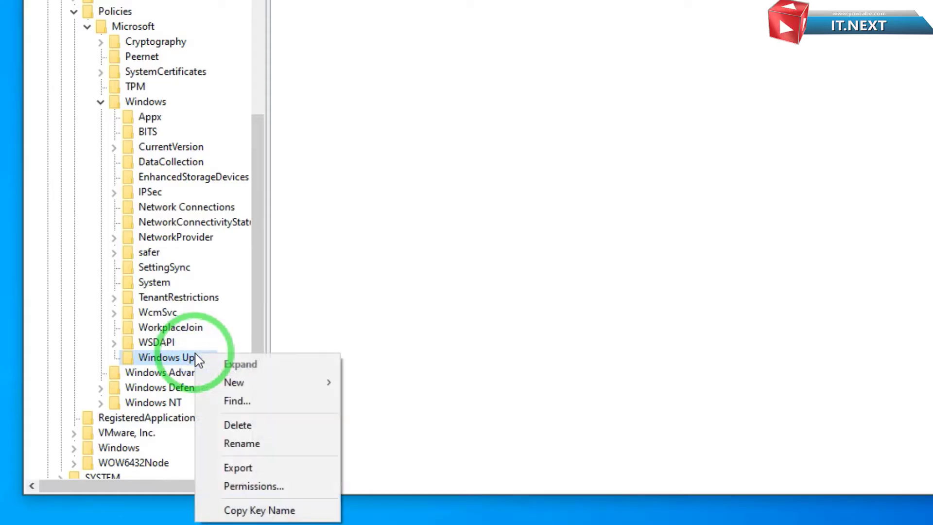
{"action": "left_click", "coordinate": [235, 381]}
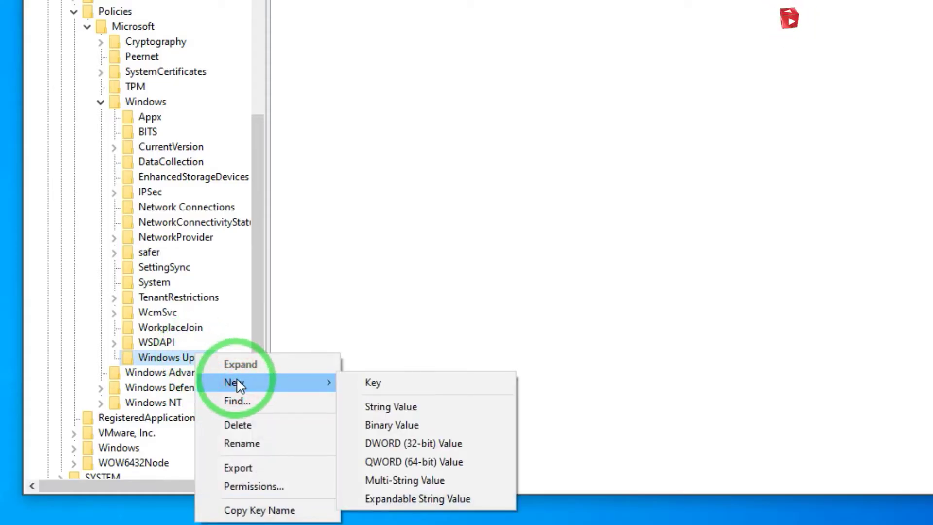
{"action": "left_click", "coordinate": [373, 379]}
{"action": "type", "text": "AU"}
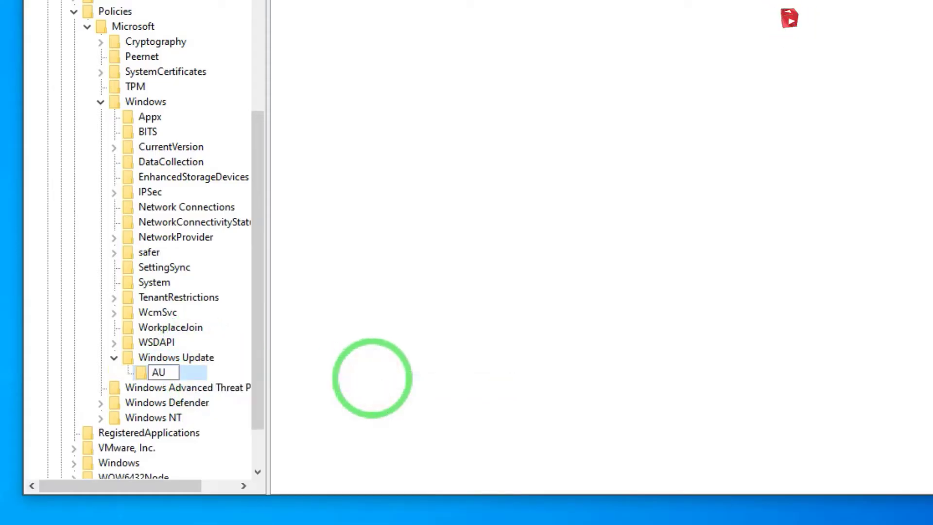
- Confirm the AU key name and add a DWORD value named NoAutoUpdate in it
{"action": "key", "text": "Return"}
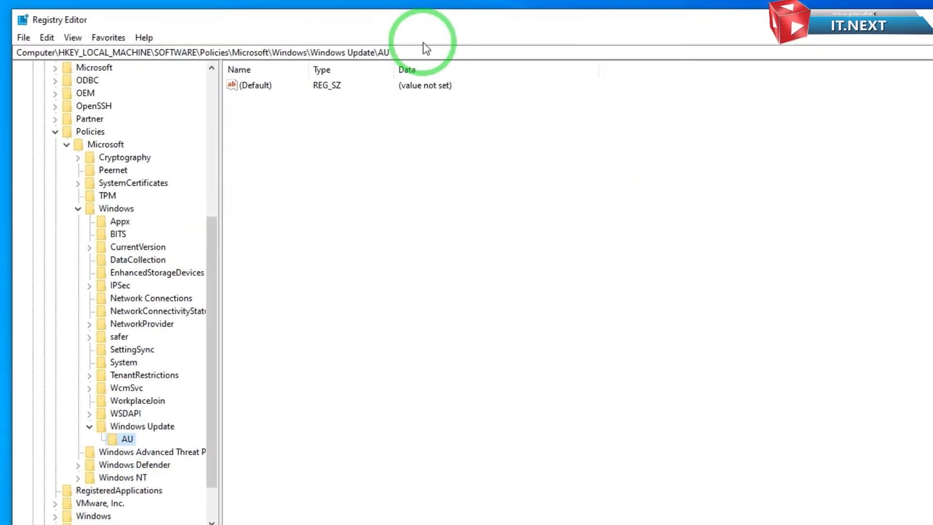
{"action": "right_click", "coordinate": [308, 166]}
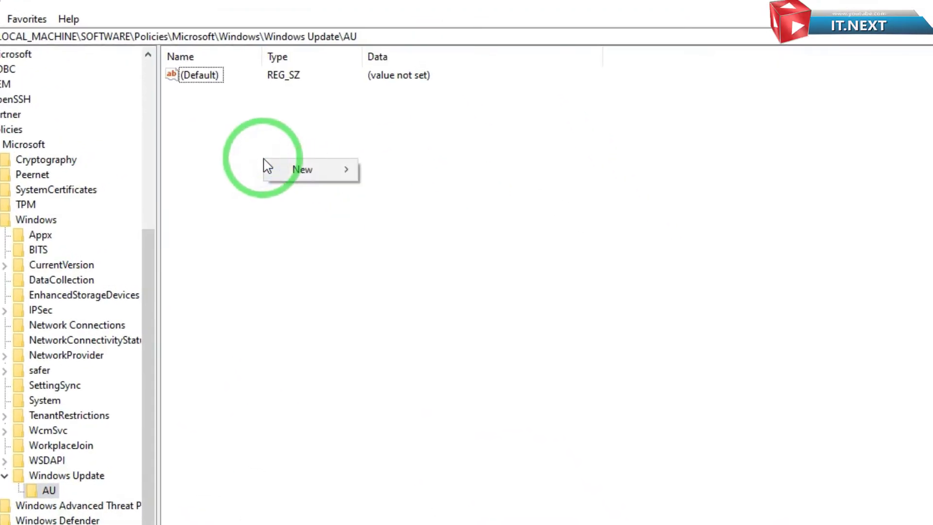
{"action": "left_click", "coordinate": [313, 168]}
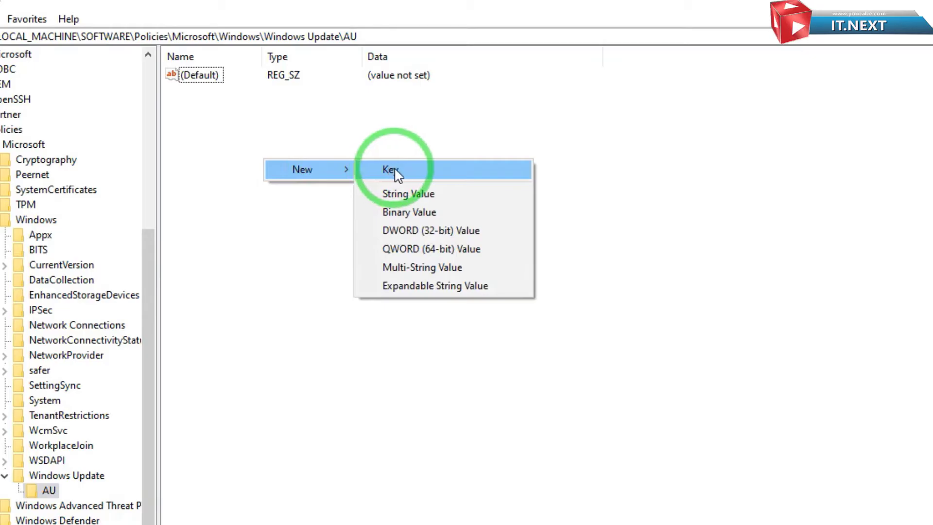
{"action": "left_click", "coordinate": [447, 236]}
{"action": "type", "text": "NoAutoUpdate"}
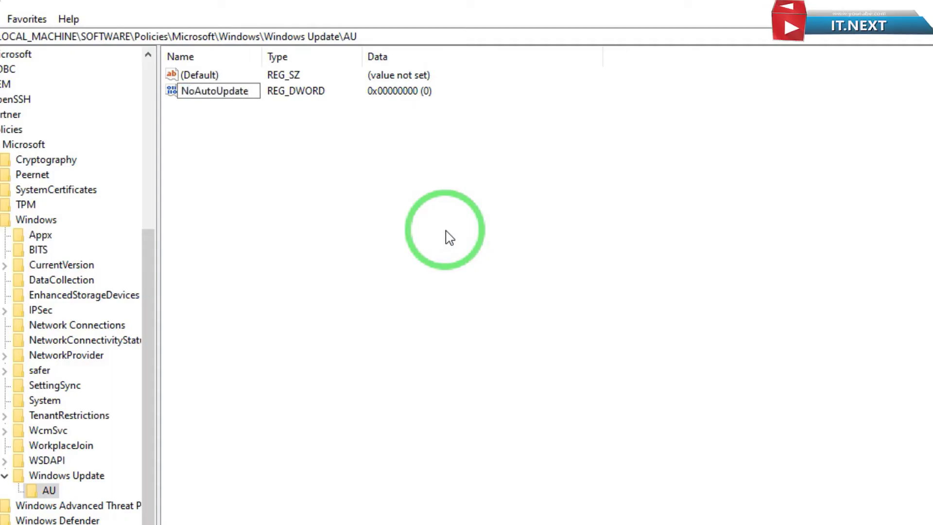
{"action": "left_click", "coordinate": [204, 96]}
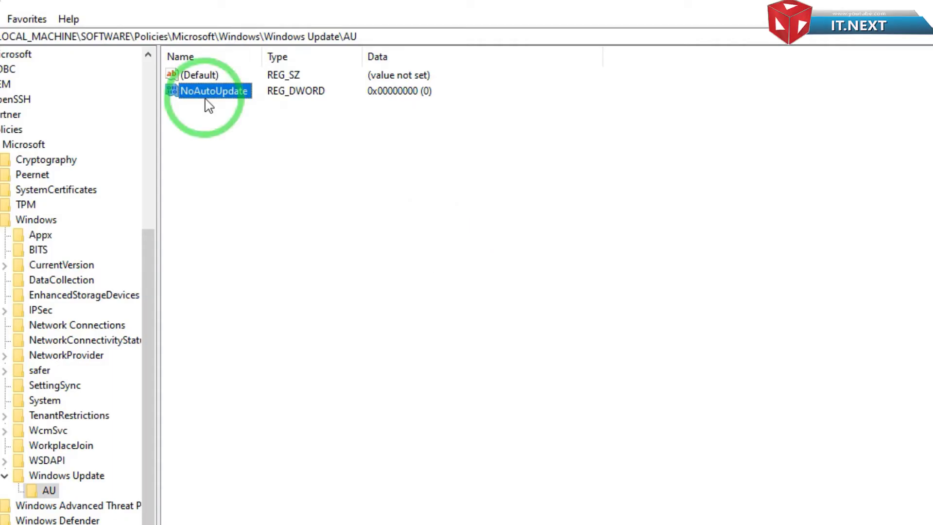
- Change NoAutoUpdate's value data from 0 to 1 and save it
{"action": "right_click", "coordinate": [229, 92]}
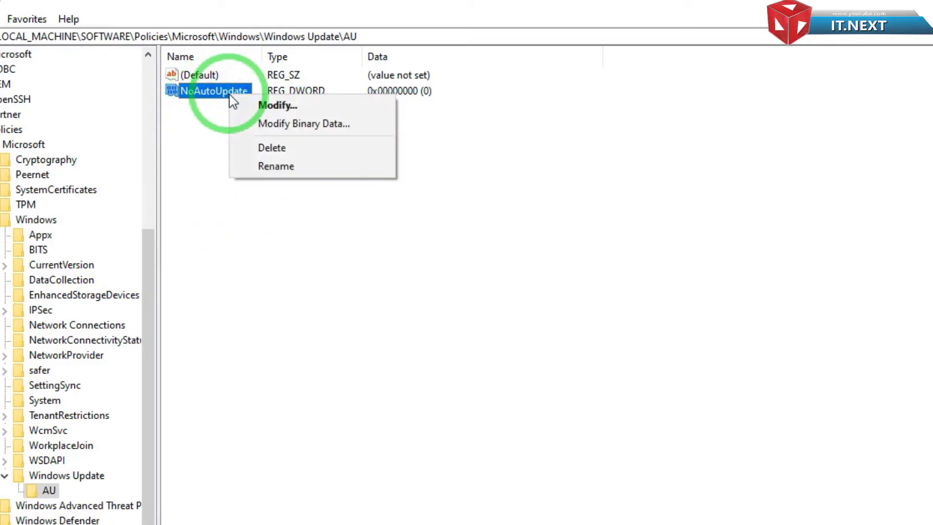
{"action": "left_click", "coordinate": [339, 109]}
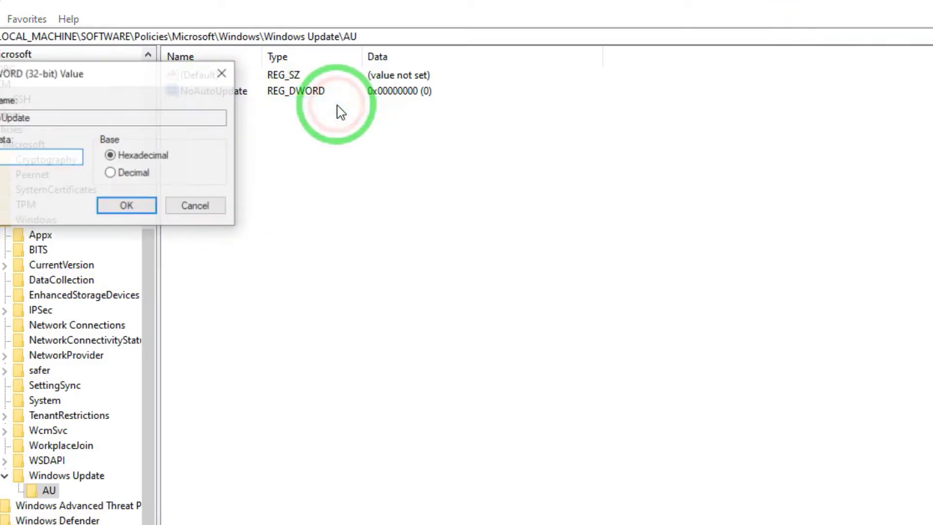
{"action": "left_click_drag", "start_coordinate": [129, 77], "coordinate": [479, 187]}
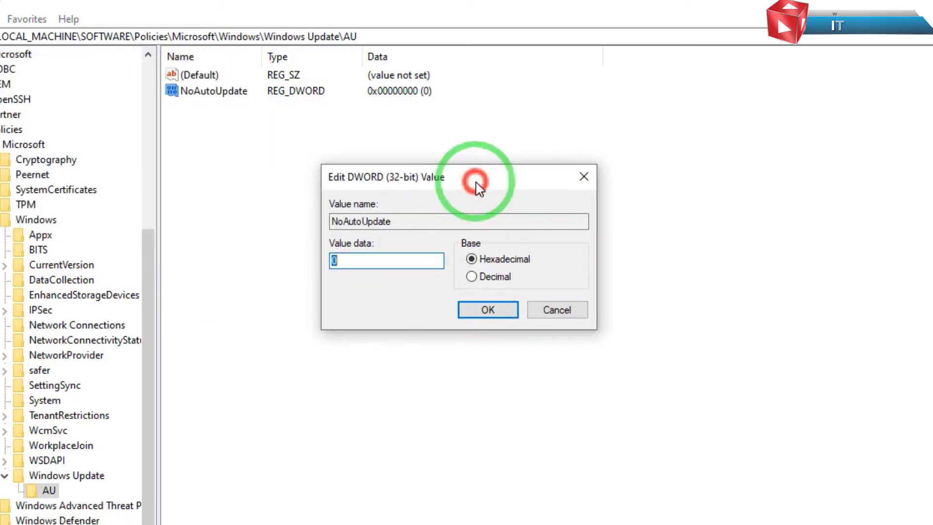
{"action": "left_click", "coordinate": [360, 264]}
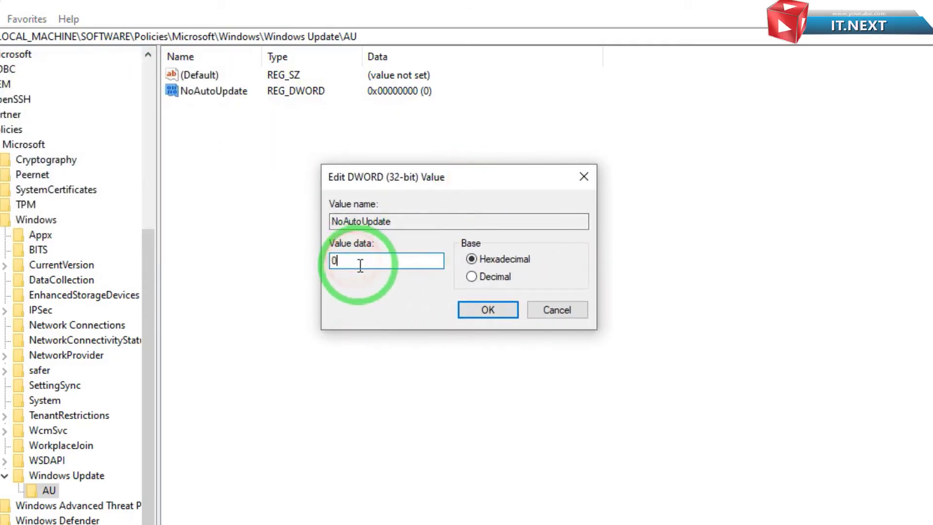
{"action": "left_click", "coordinate": [258, 267]}
{"action": "type", "text": "1"}
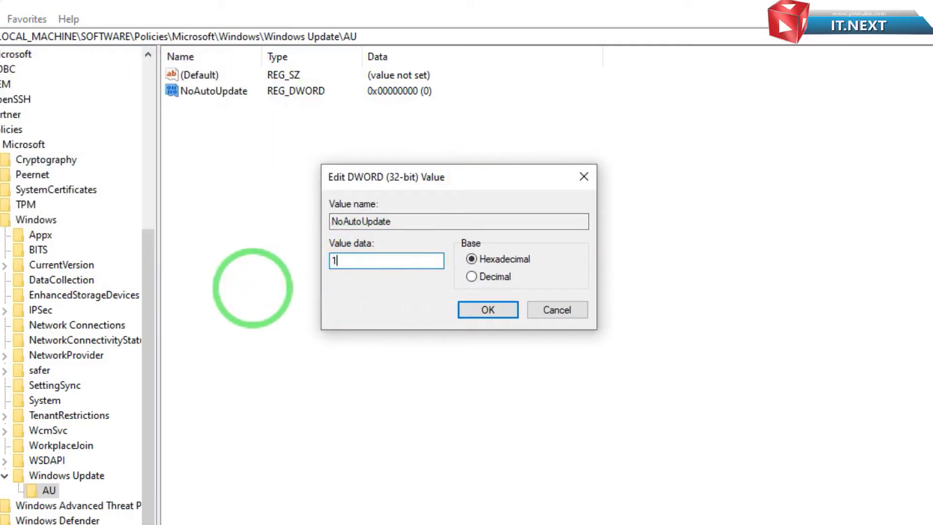
{"action": "left_click", "coordinate": [497, 312]}
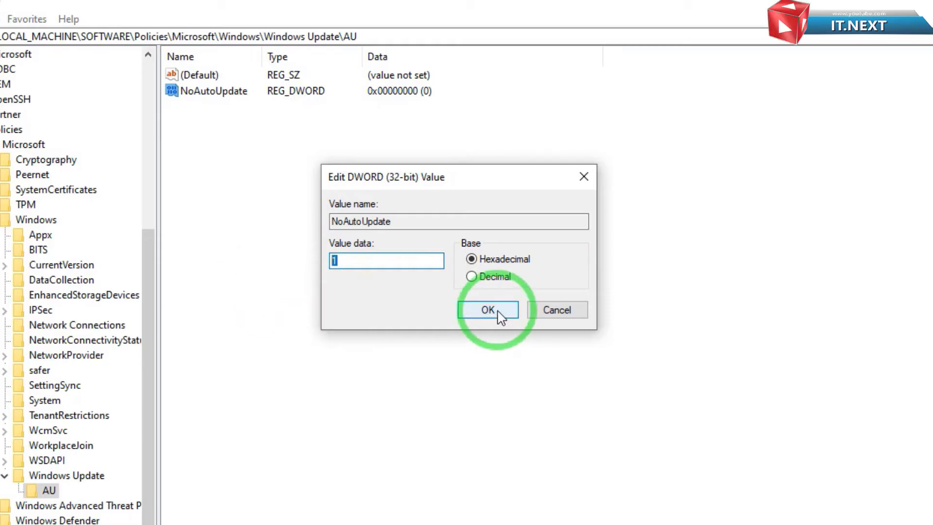
{"action": "left_click", "coordinate": [499, 313]}
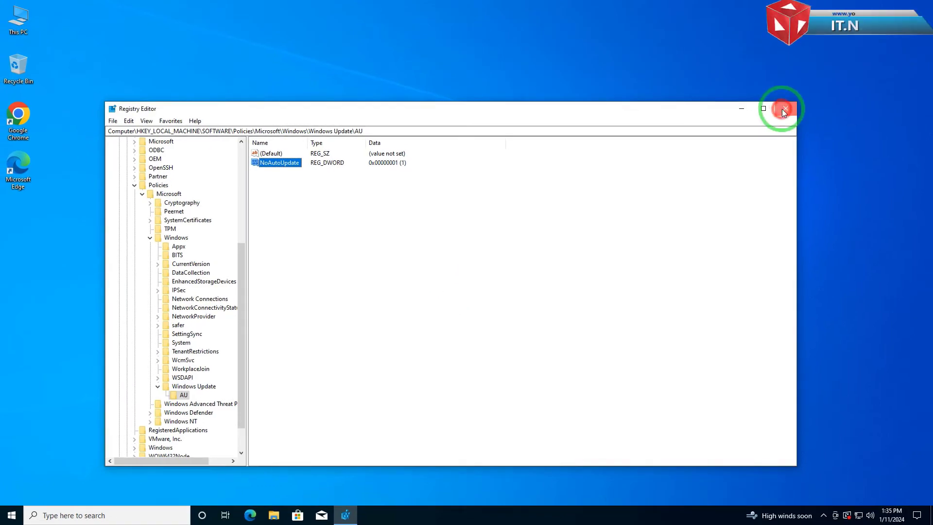
- Close Registry Editor, restart Windows from Start > Power, and refresh the desktop
{"action": "left_click", "coordinate": [783, 109]}
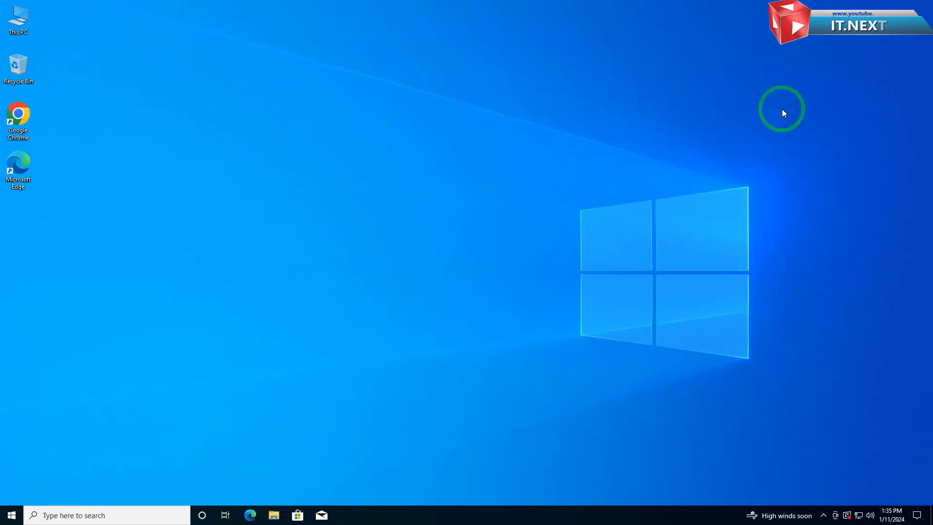
{"action": "left_click", "coordinate": [11, 517]}
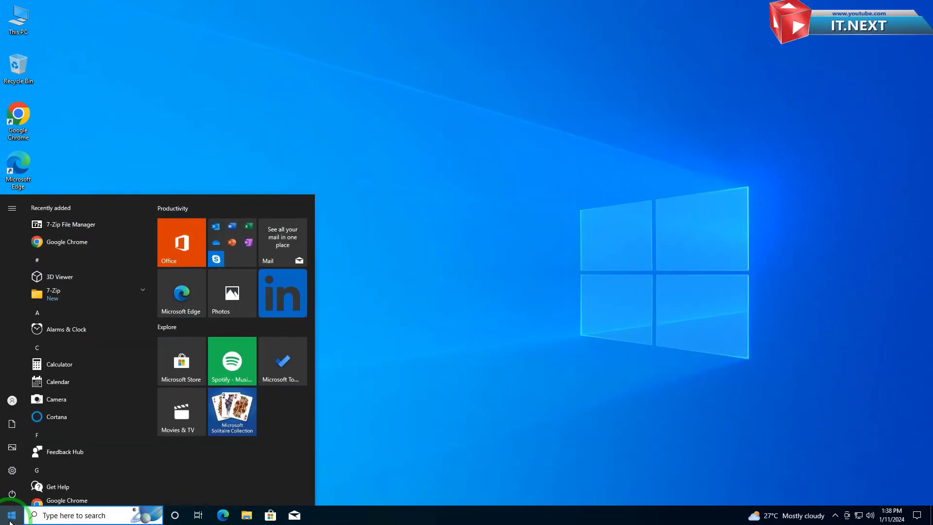
{"action": "left_click", "coordinate": [14, 494]}
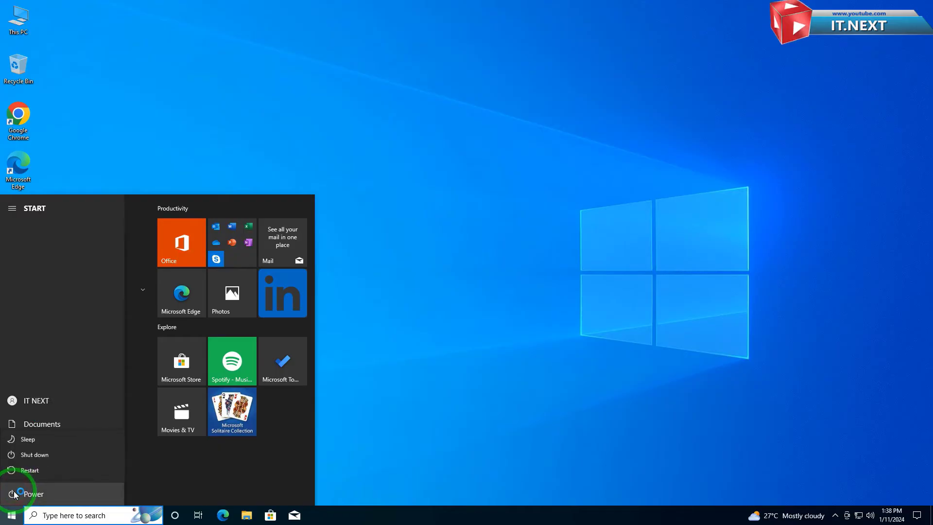
{"action": "left_click", "coordinate": [50, 472]}
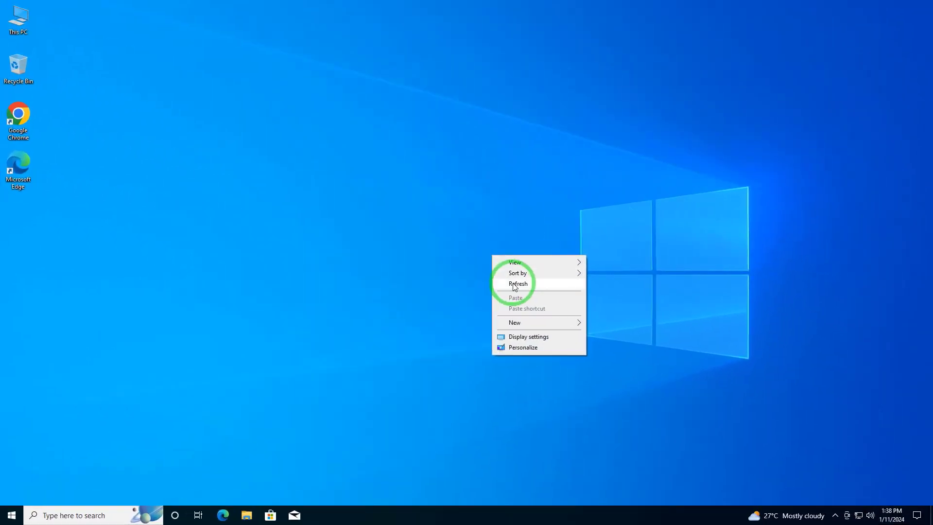
{"action": "left_click", "coordinate": [514, 285]}
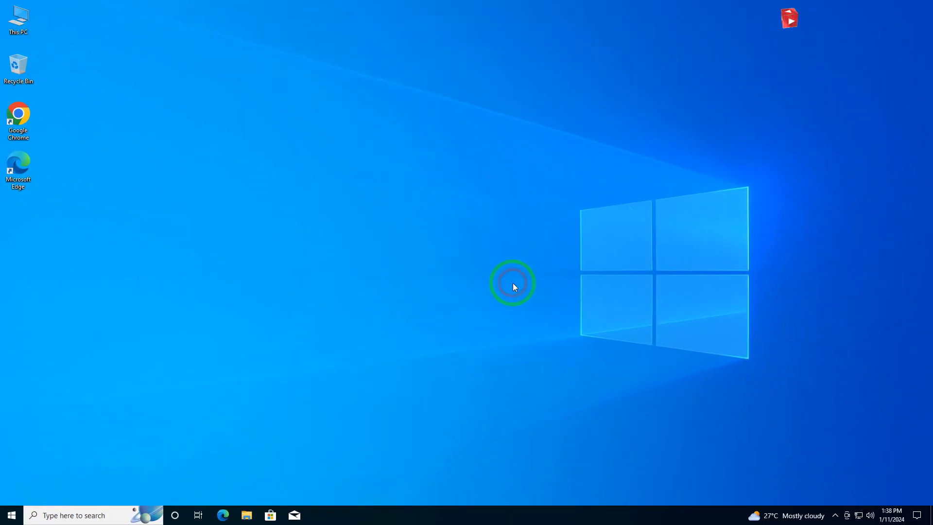
- Run 'services' from the Start button's Run dialog to open the Services console
{"action": "right_click", "coordinate": [10, 515]}
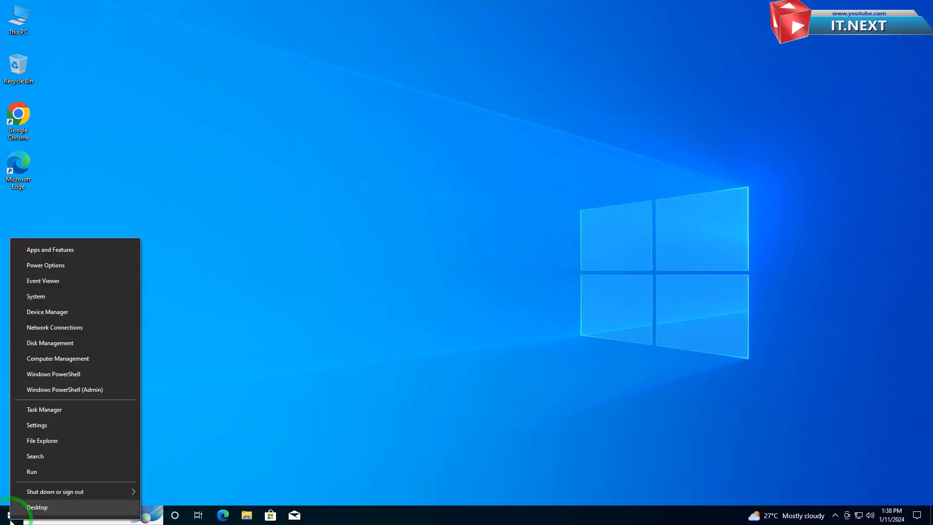
{"action": "left_click", "coordinate": [68, 475]}
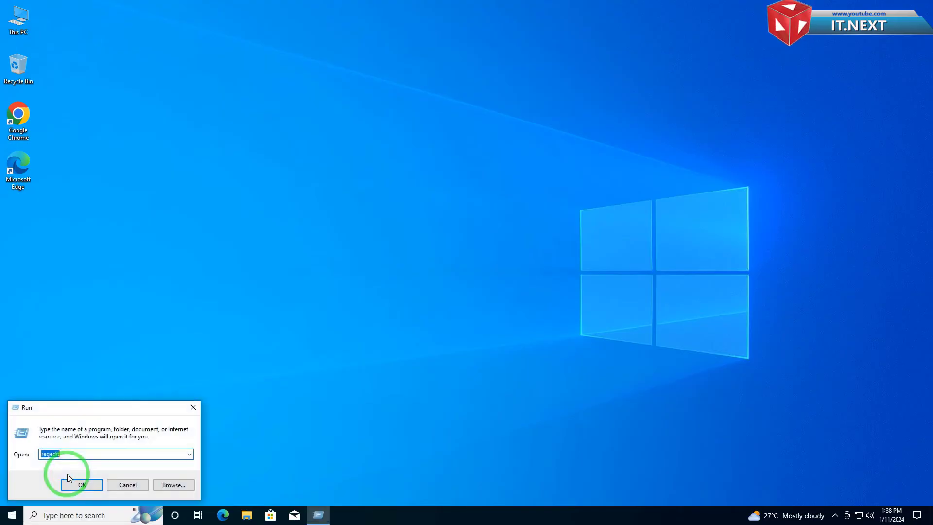
{"action": "type", "text": "services"}
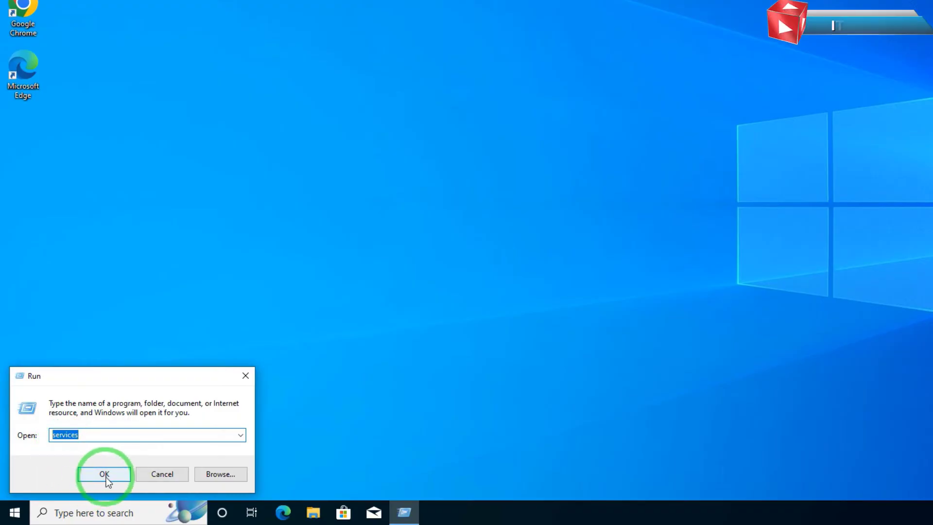
{"action": "left_click", "coordinate": [106, 477]}
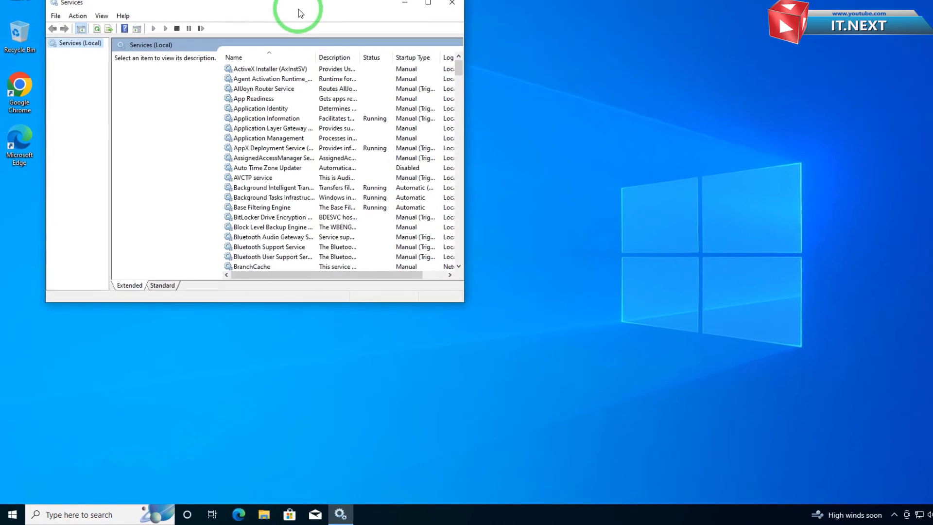
- Centre the Services window, scroll to Windows Update, and right-click it
{"action": "left_click", "coordinate": [305, 10]}
{"action": "left_click_drag", "start_coordinate": [305, 11], "coordinate": [500, 37]}
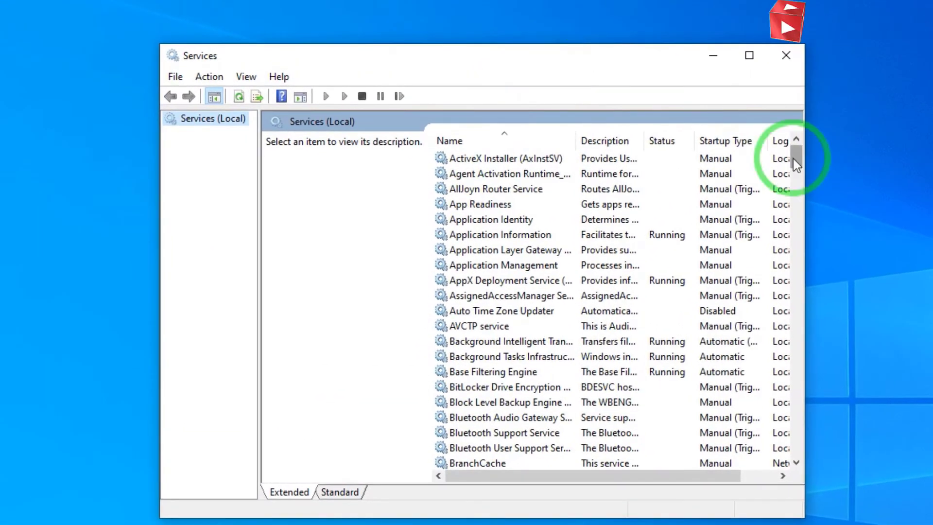
{"action": "mouse_move", "coordinate": [794, 155]}
{"action": "left_mouse_down"}
{"action": "mouse_move", "coordinate": [807, 328]}
{"action": "mouse_move", "coordinate": [801, 403]}
{"action": "mouse_move", "coordinate": [813, 445]}
{"action": "left_mouse_up"}
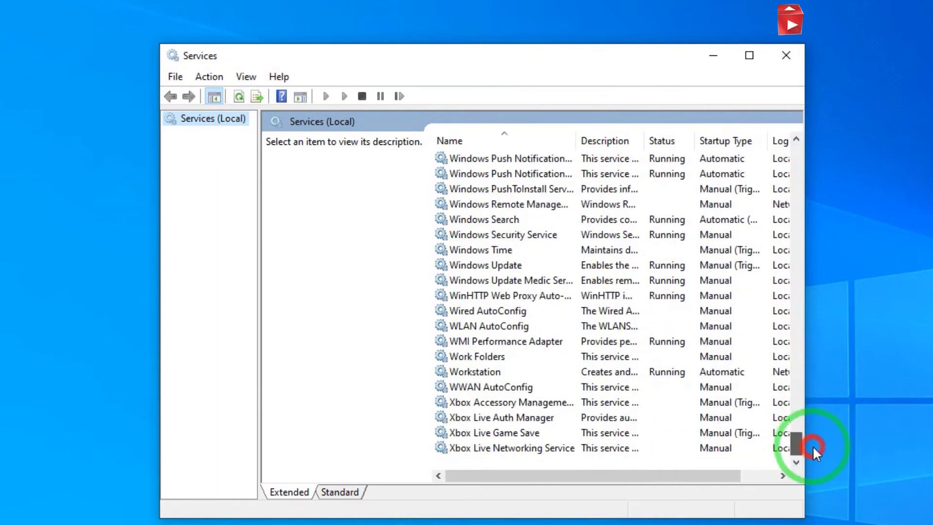
{"action": "left_click", "coordinate": [501, 269]}
{"action": "right_click", "coordinate": [498, 265]}
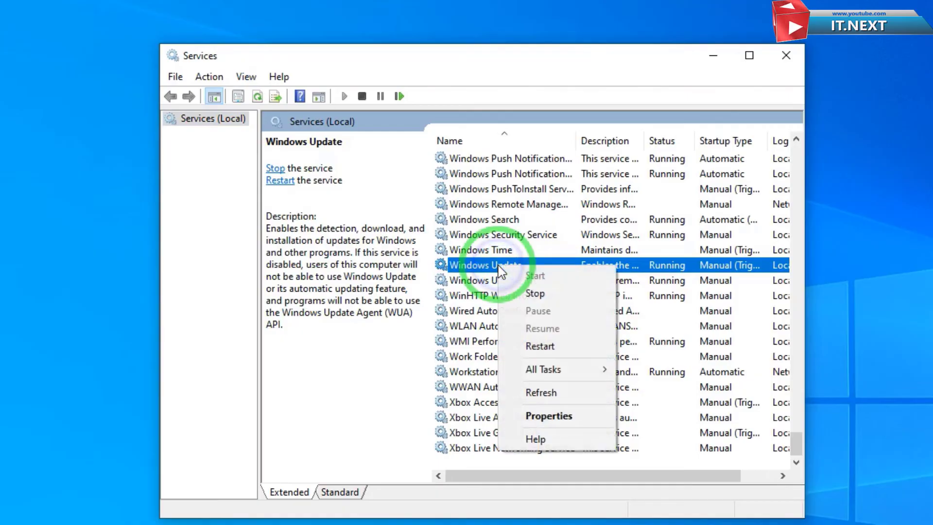
- Open Windows Update's properties, stop the service, and set startup type to Disabled
{"action": "left_click", "coordinate": [557, 425]}
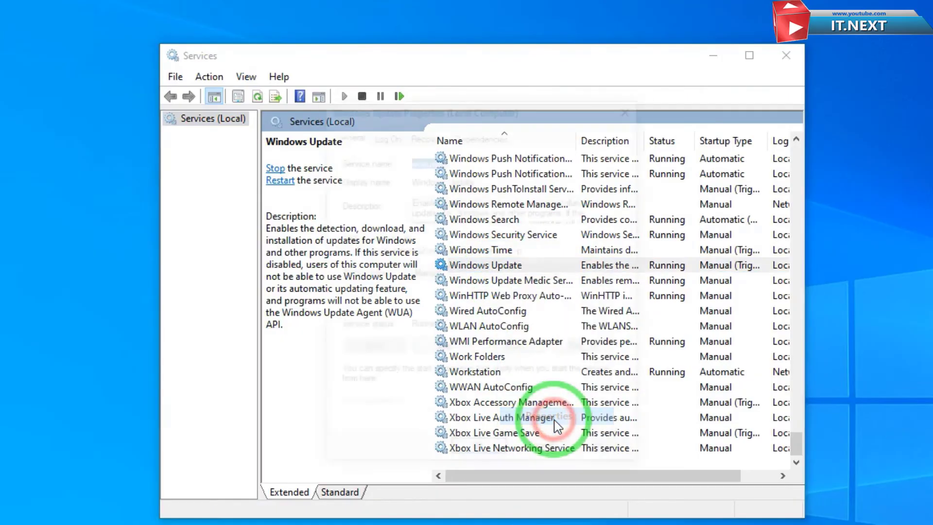
{"action": "left_click", "coordinate": [448, 355]}
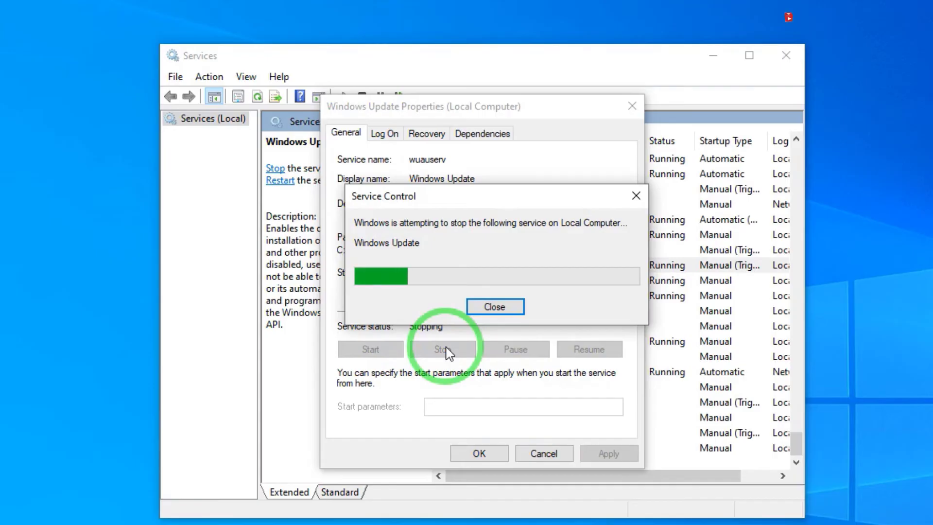
{"action": "left_click", "coordinate": [466, 271]}
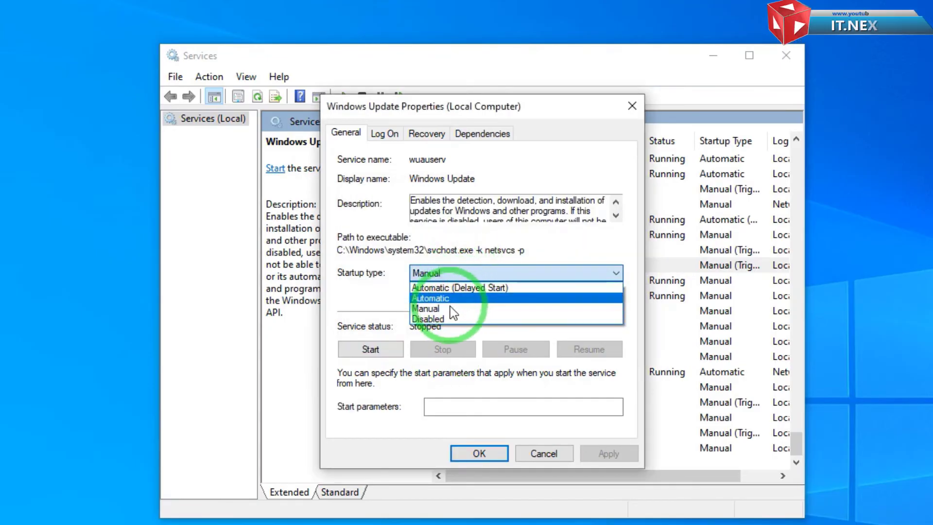
{"action": "left_click", "coordinate": [453, 320]}
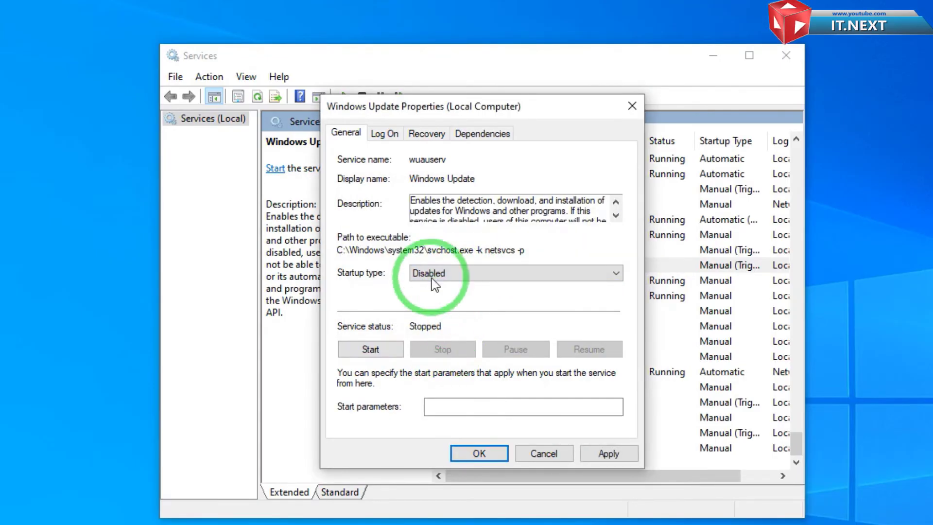
- Set first failure to Take No Action and reset fail count after 9999 days, then apply
{"action": "left_click", "coordinate": [427, 133]}
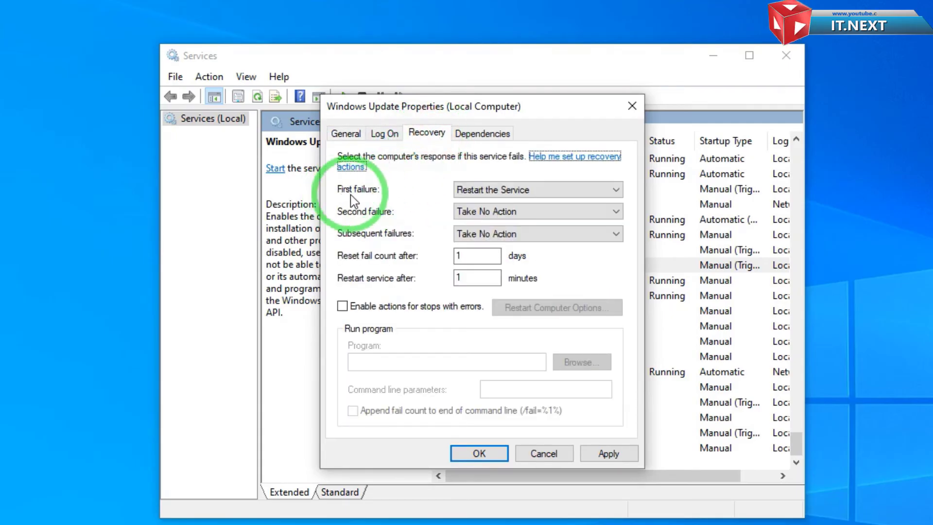
{"action": "left_click", "coordinate": [519, 192]}
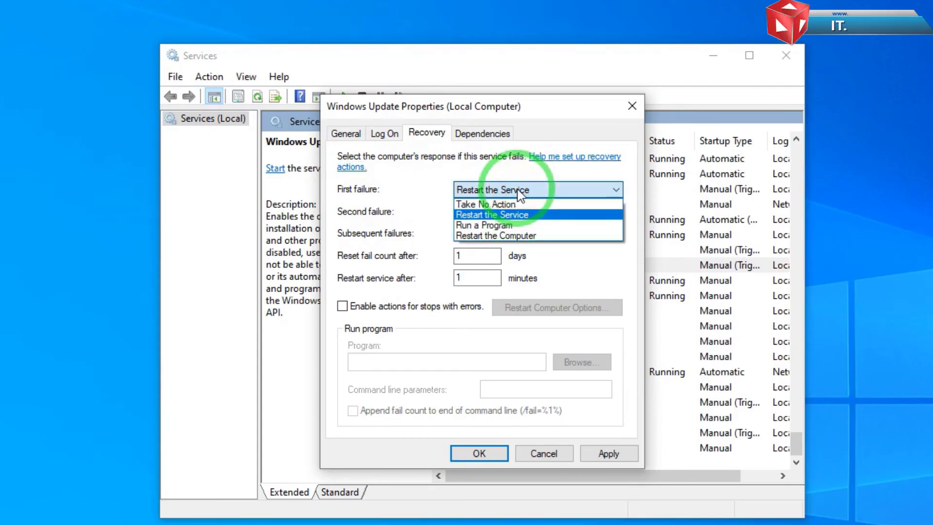
{"action": "left_click", "coordinate": [486, 204]}
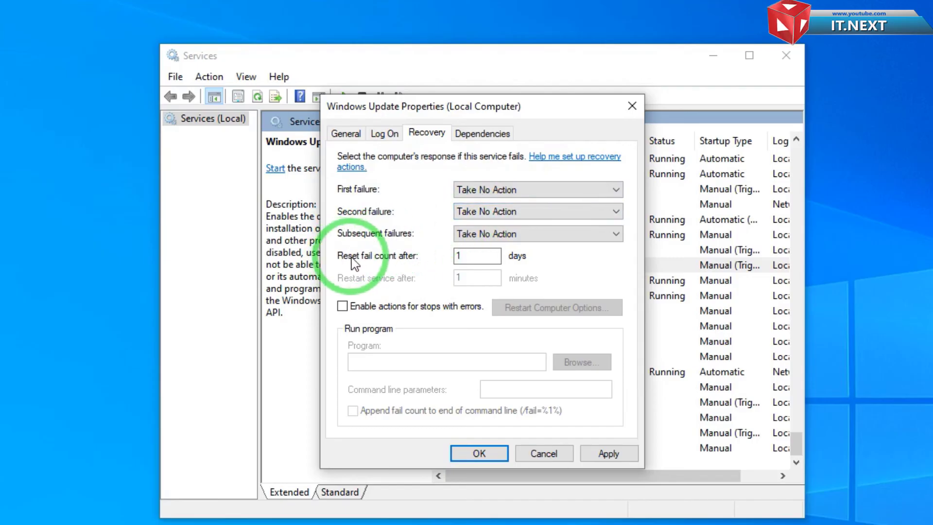
{"action": "double_click", "coordinate": [465, 256]}
{"action": "type", "text": "9999"}
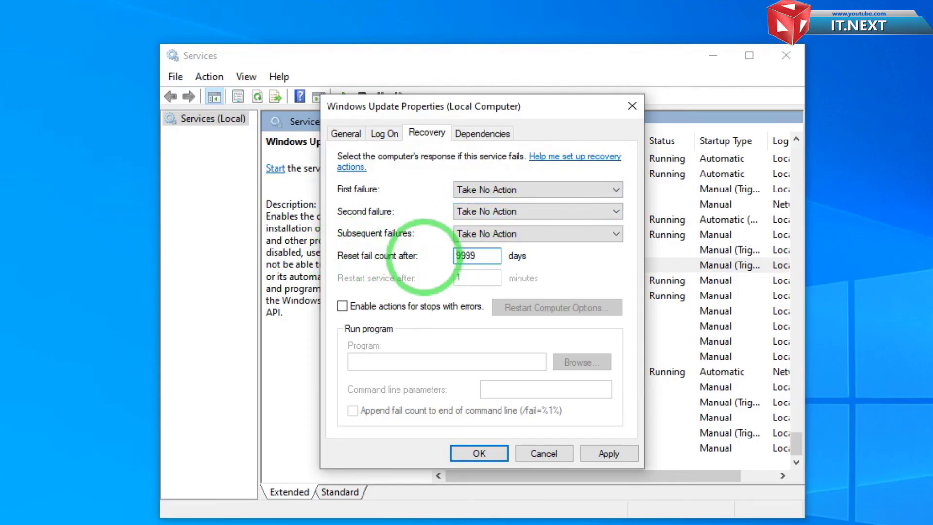
{"action": "left_click", "coordinate": [602, 454]}
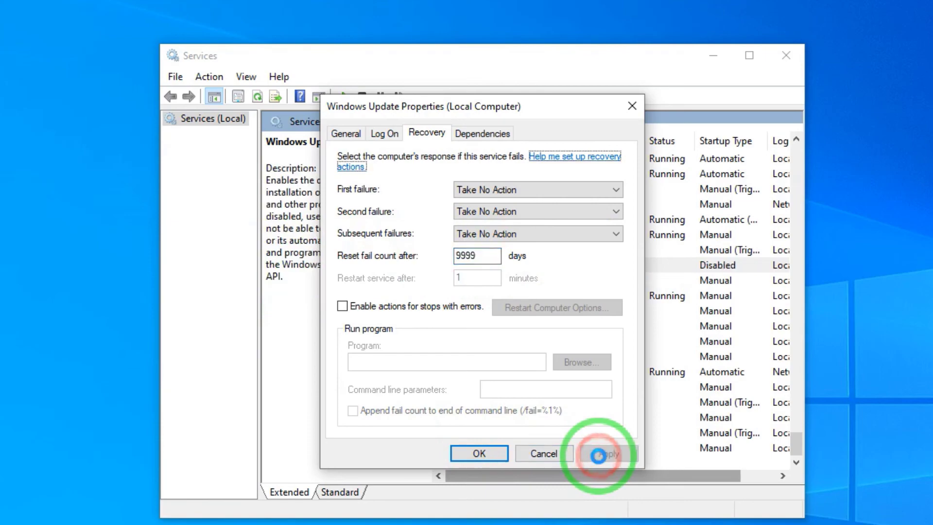
{"action": "left_click", "coordinate": [486, 459]}
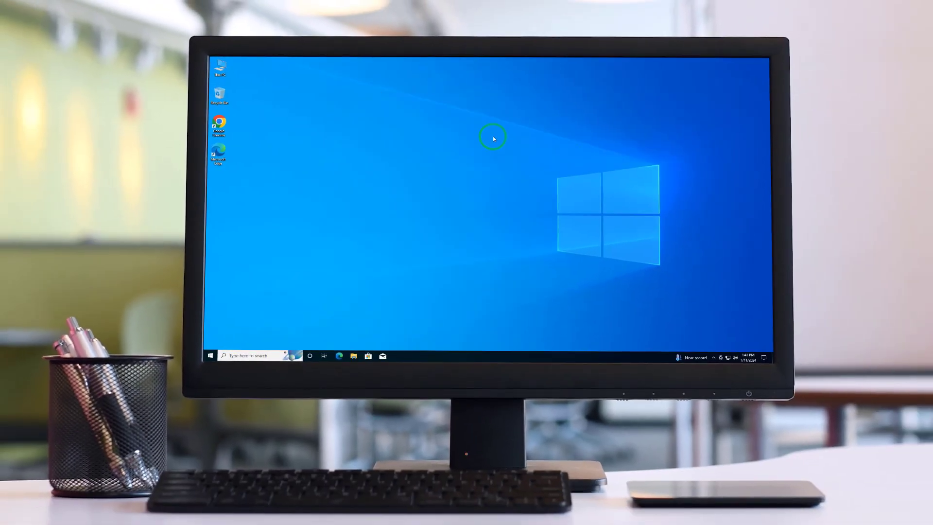
- Right-click the empty desktop to bring up its context menu
{"action": "right_click", "coordinate": [493, 136]}
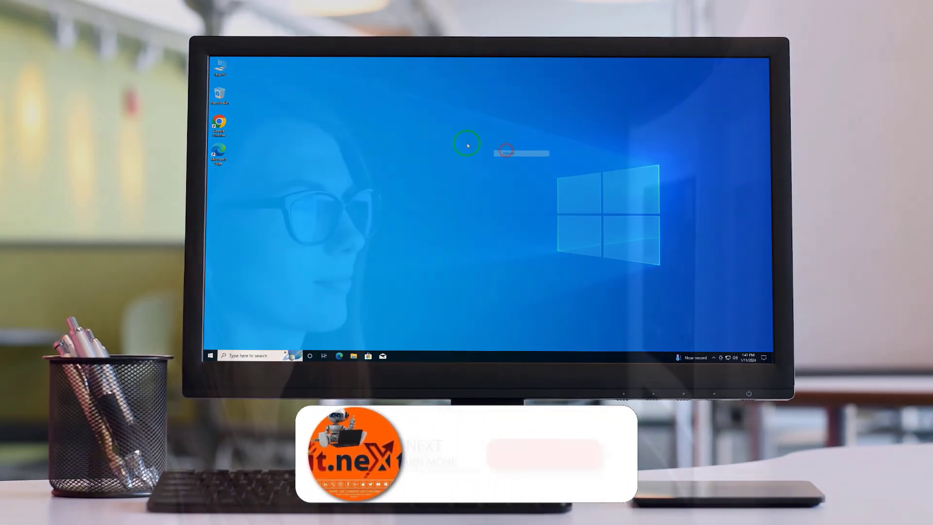